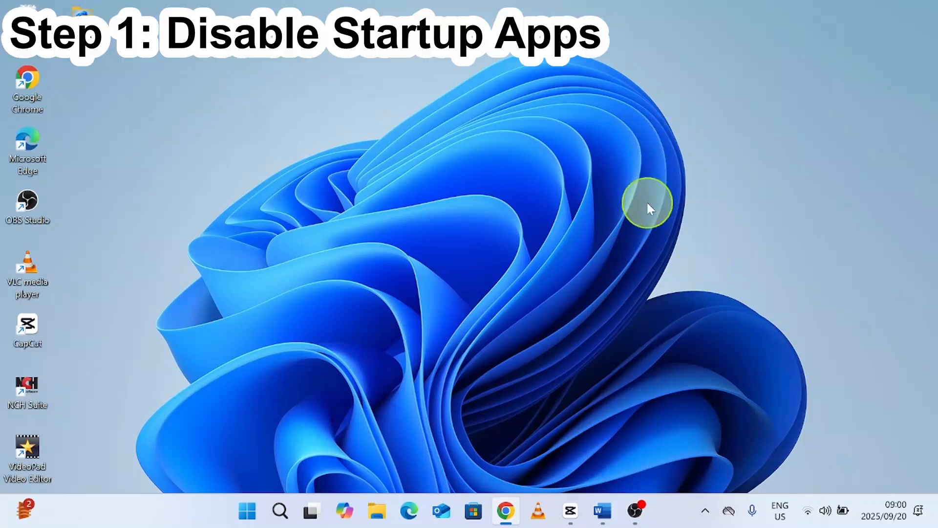
- Open Task Manager and show its list of startup apps
right_click(664, 508)
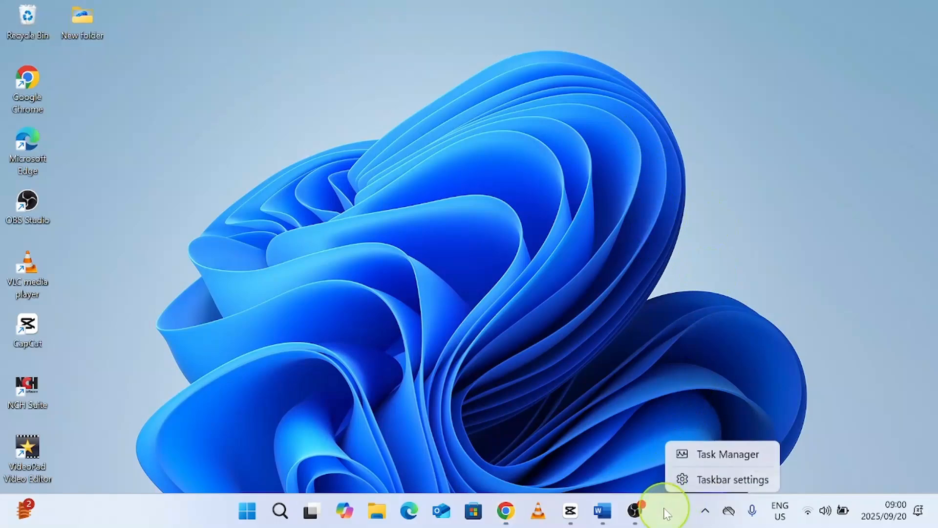
left_click(717, 462)
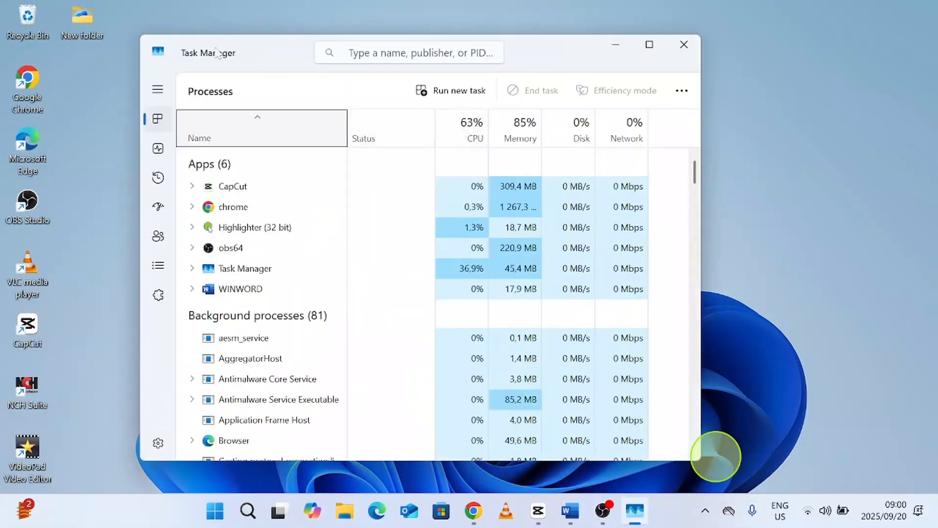
left_click(160, 209)
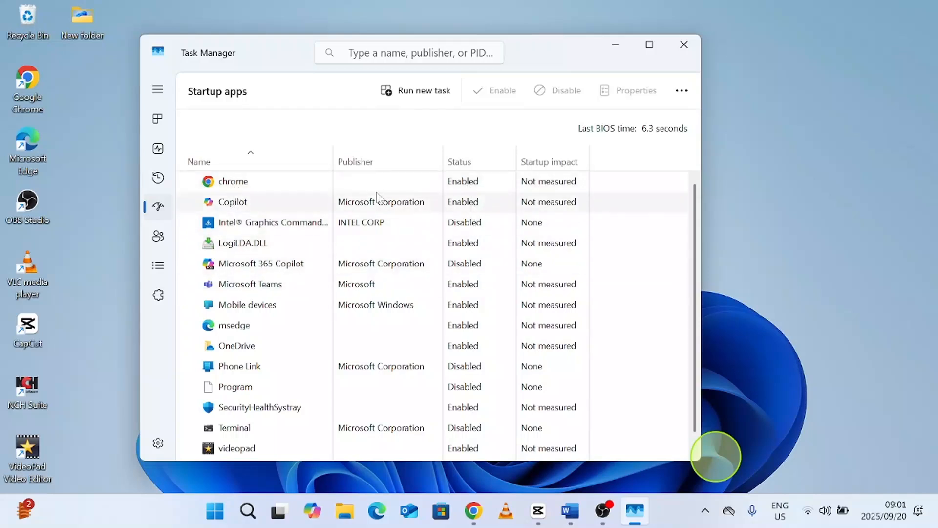
- Disable videopad from running at startup
scroll(248, 264, "down", 1)
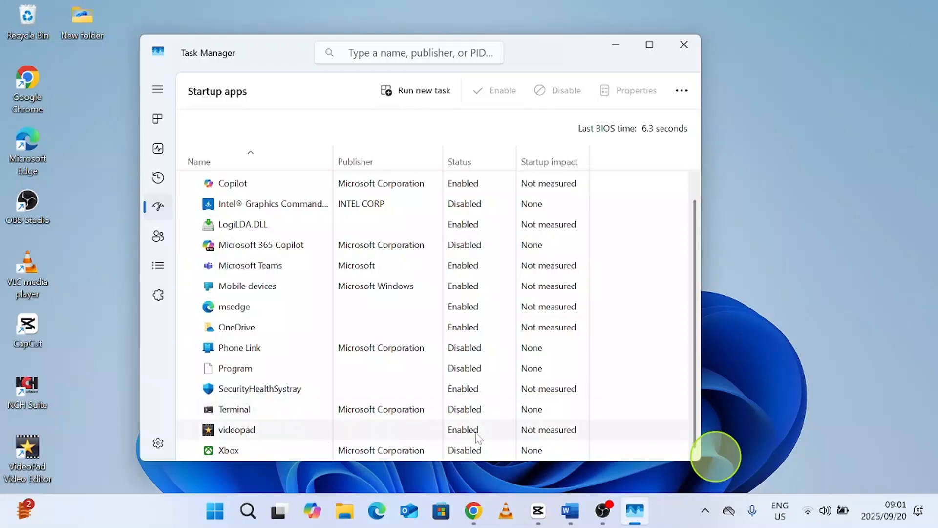
left_click(241, 432)
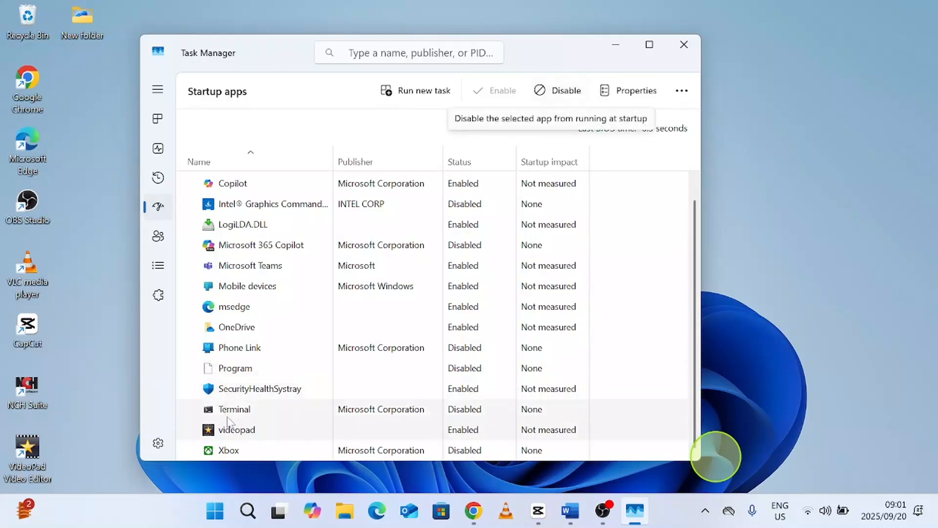
right_click(230, 432)
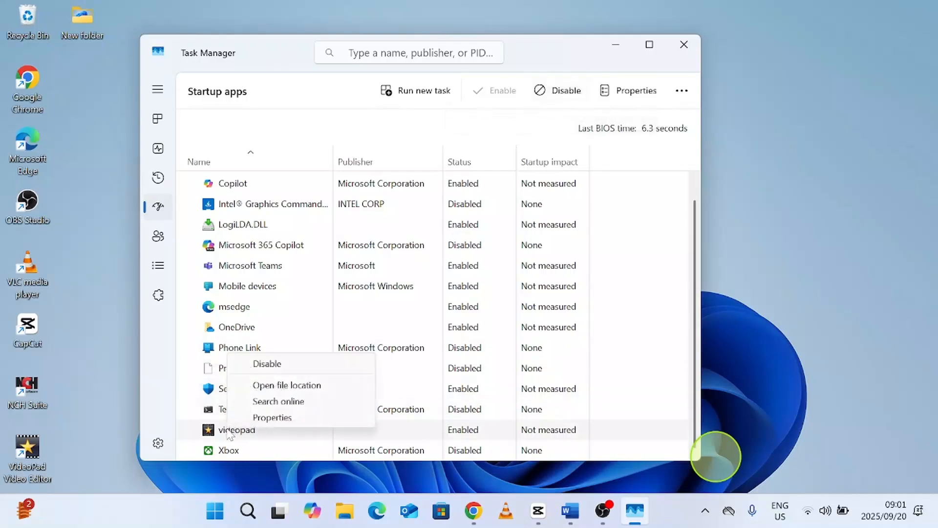
left_click(303, 366)
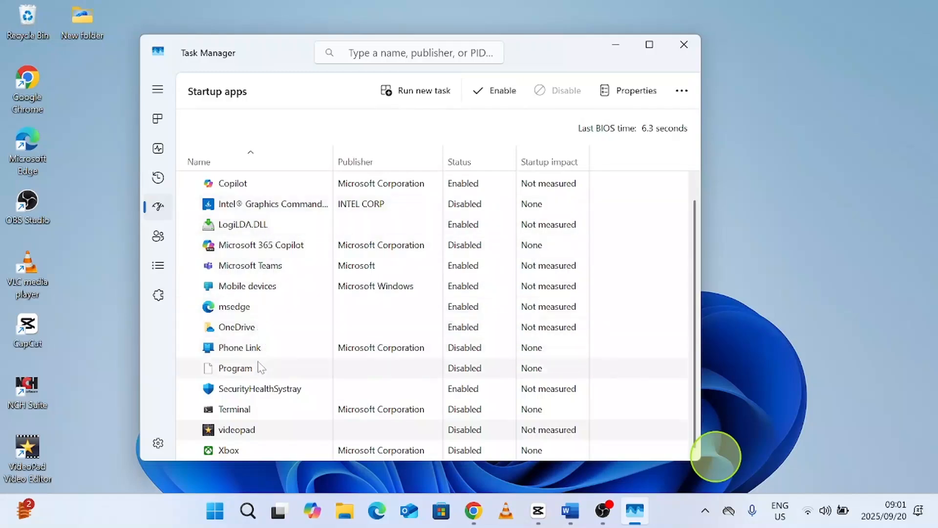
- Disable Microsoft Teams from running at startup and close Task Manager
left_click(280, 272)
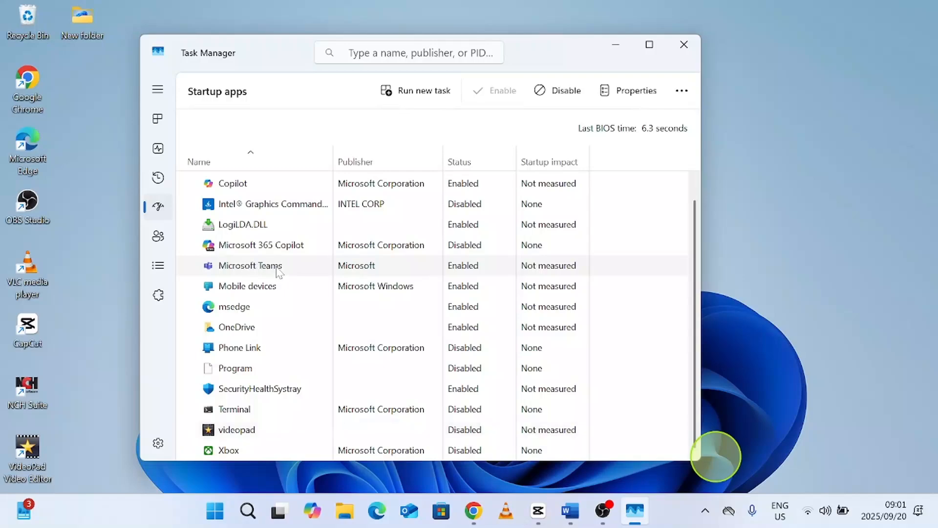
left_click(564, 97)
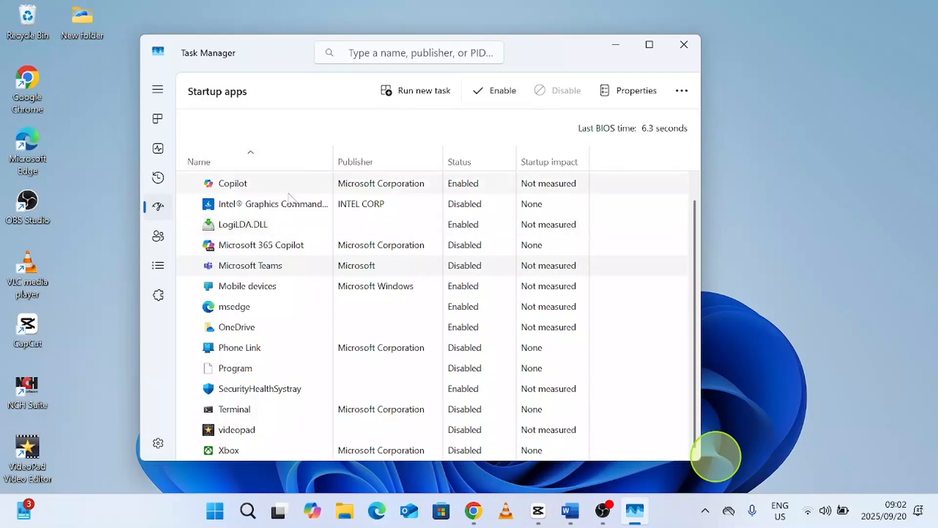
left_click(687, 49)
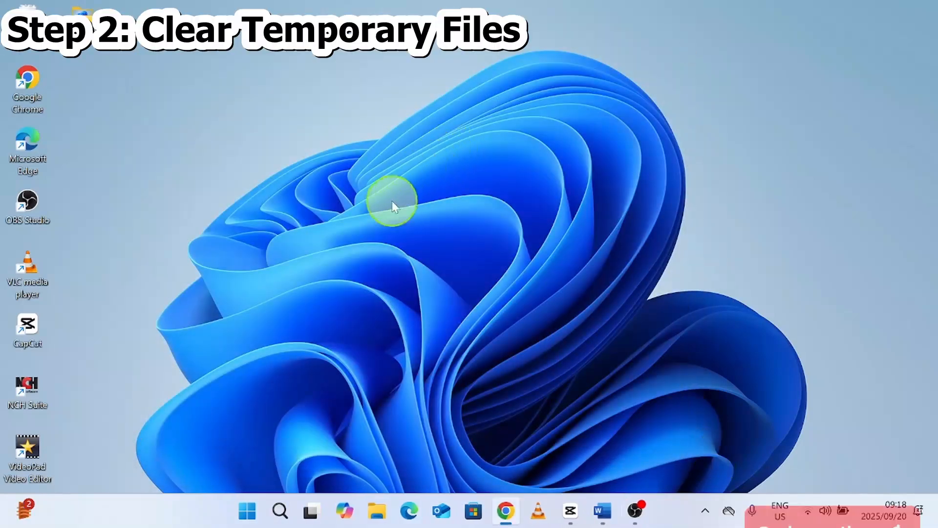
- Open the Temporary files page under the system storage settings in Windows Settings
right_click(244, 513)
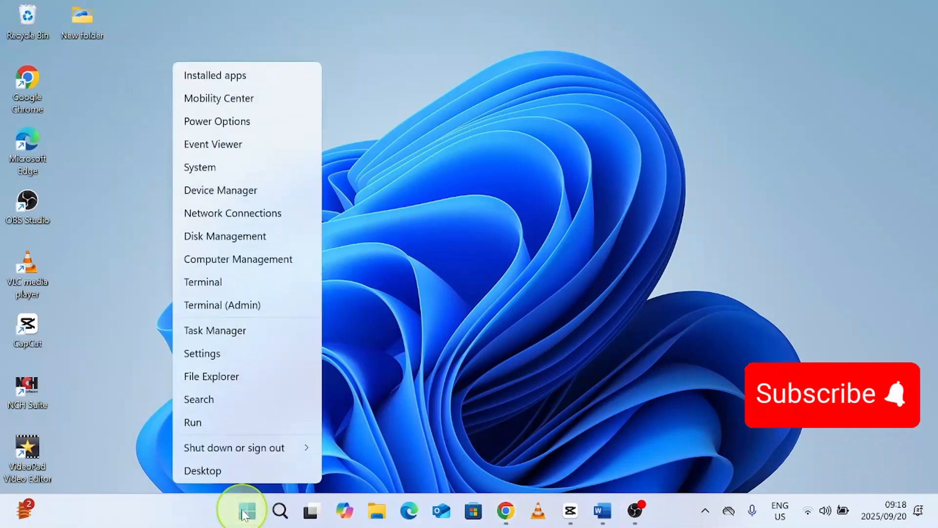
left_click(231, 355)
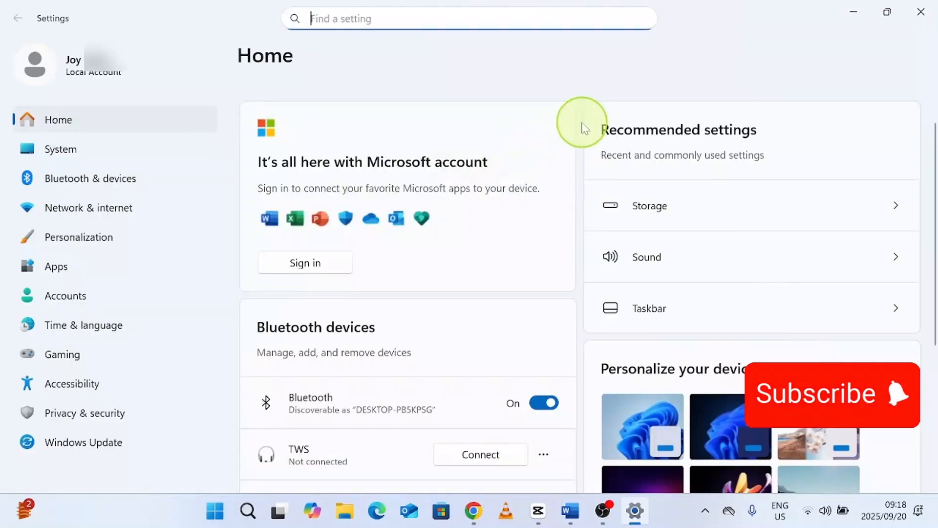
left_click(62, 149)
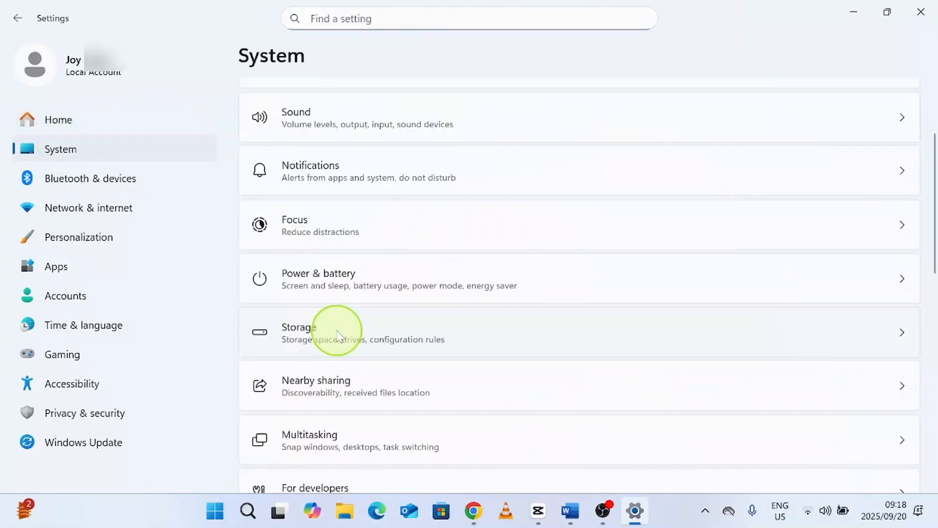
left_click(338, 335)
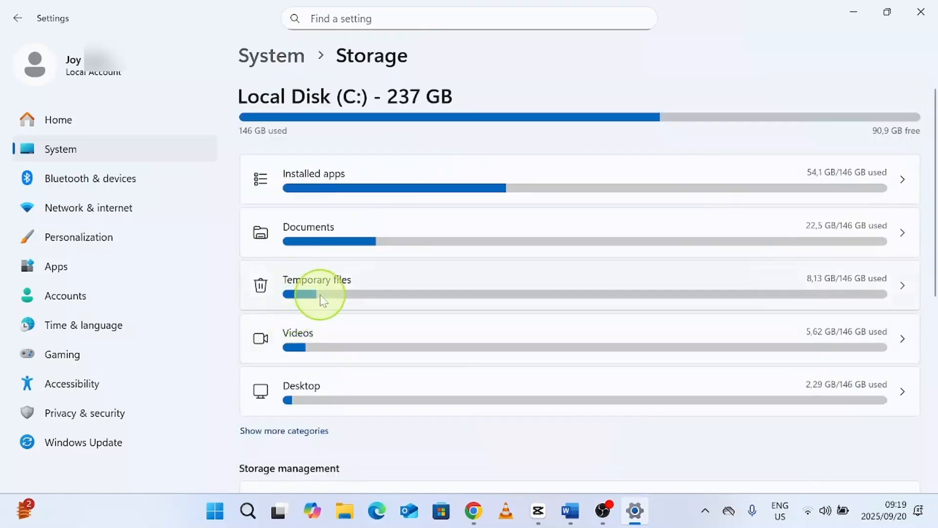
left_click(334, 291)
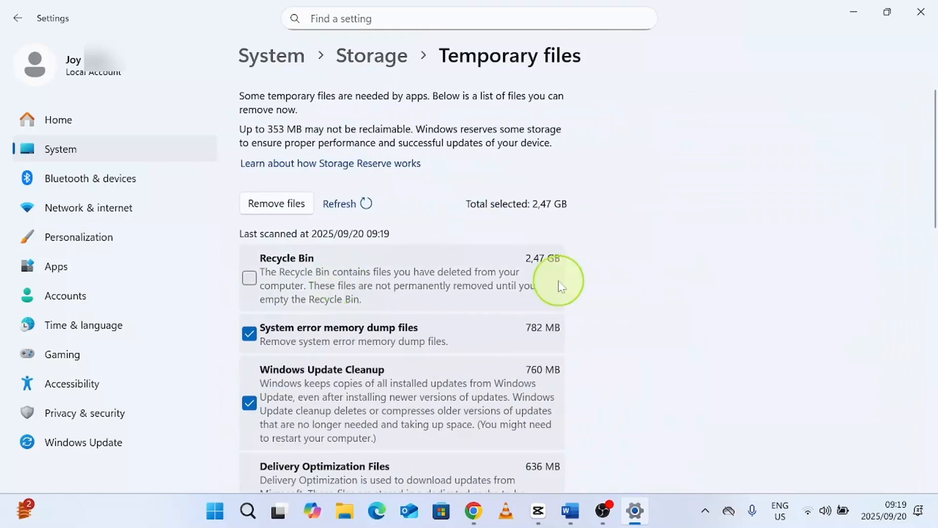
- Exclude System error memory dump files, Windows Update Cleanup and Delivery Optimization Files from the temporary files cleanup
scroll(618, 267, "down", 3)
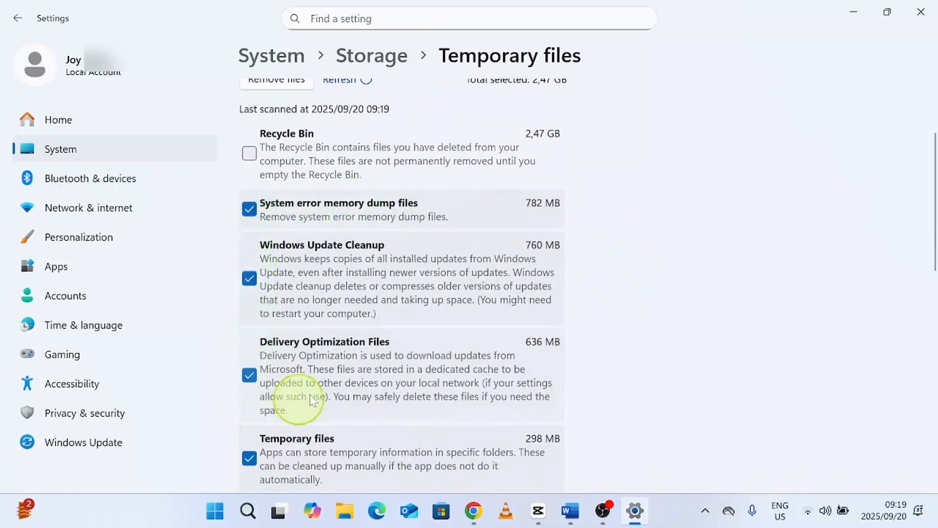
scroll(322, 381, "up", 3)
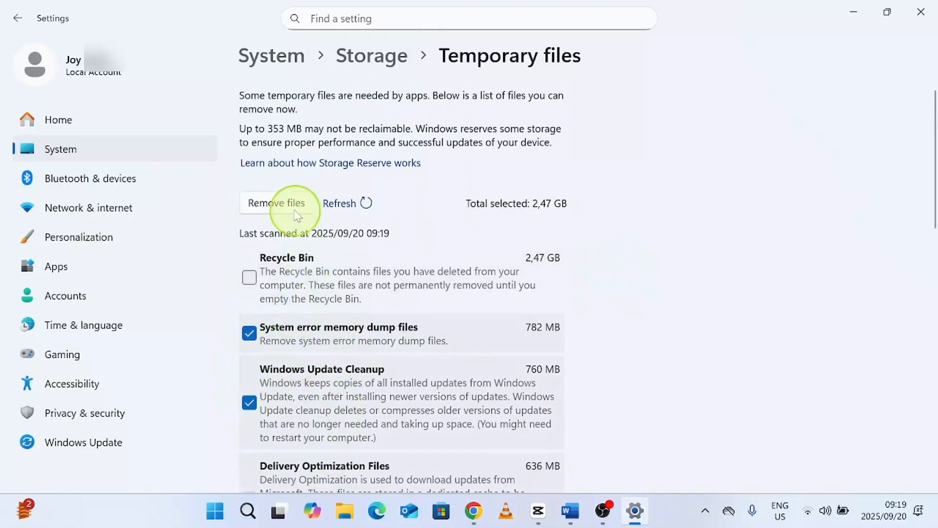
scroll(424, 342, "down", 13)
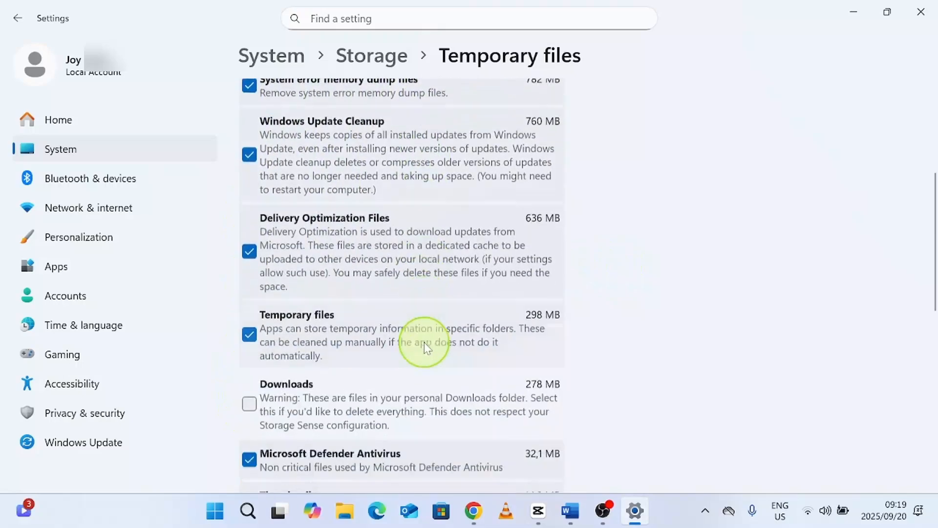
scroll(424, 342, "down", 4)
scroll(424, 342, "up", 10)
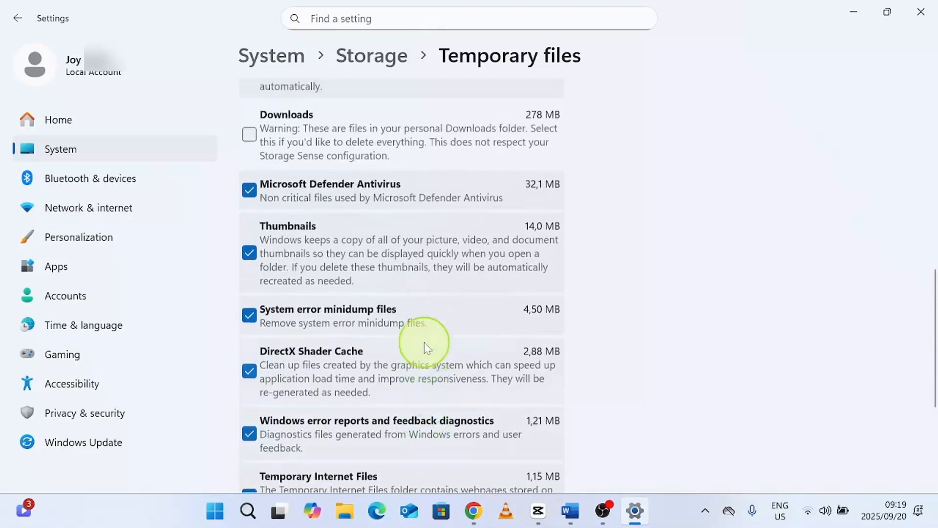
scroll(424, 342, "up", 3)
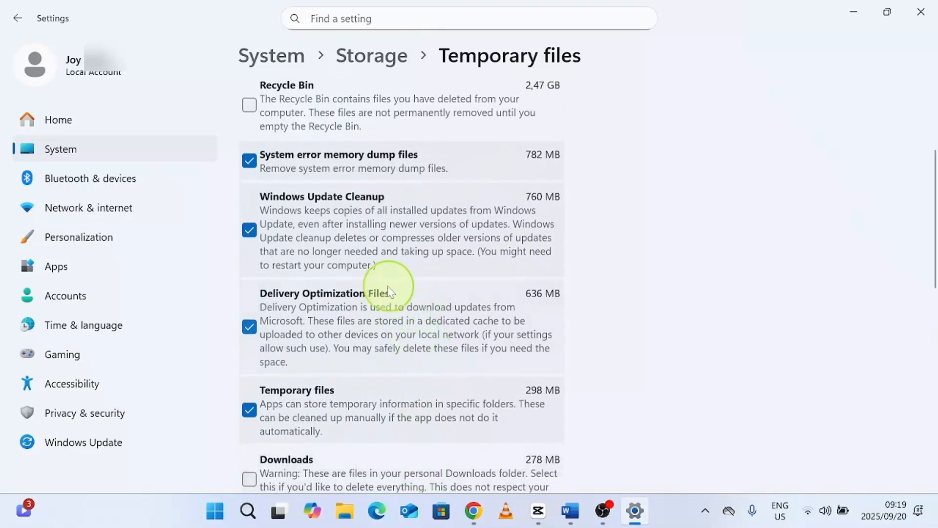
left_click(249, 160)
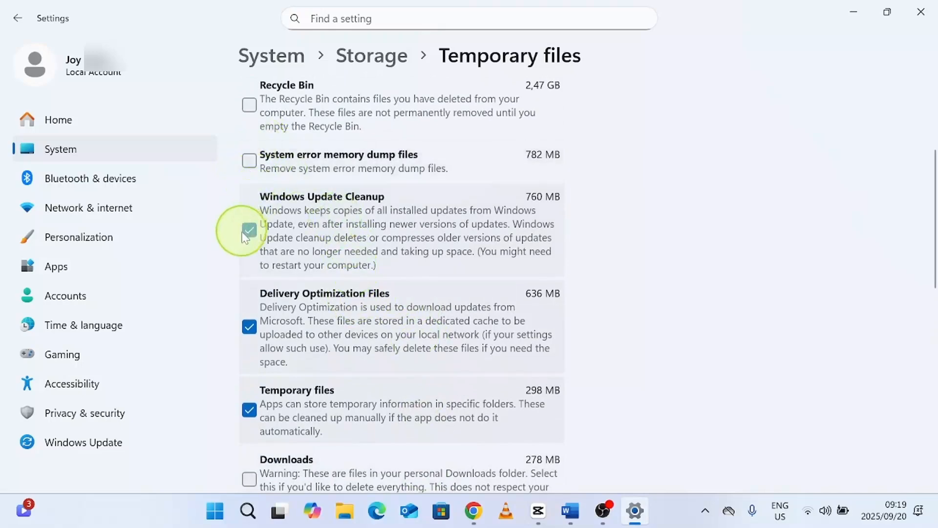
left_click(249, 229)
left_click(248, 325)
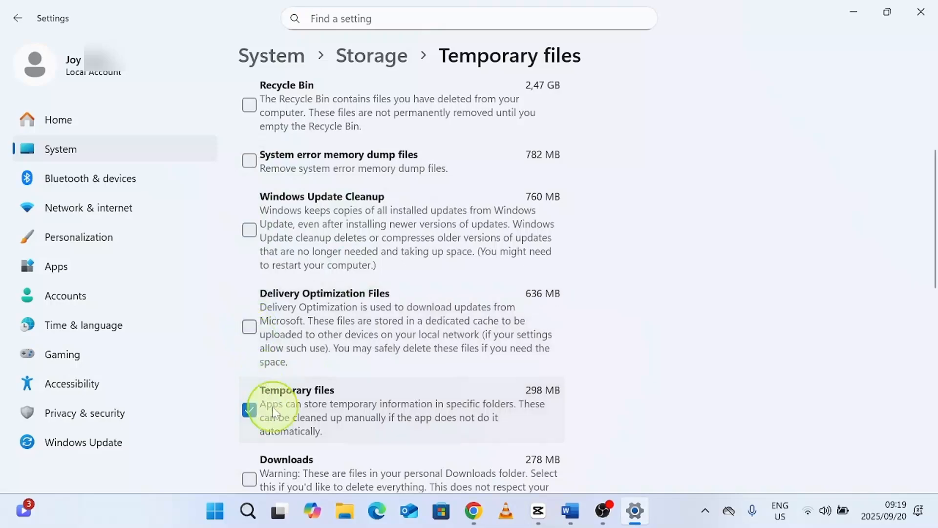
- Exclude Thumbnails, System error minidump files, DirectX Shader Cache, and Windows error reports and feedback diagnostics from the cleanup
scroll(309, 403, "down", 5)
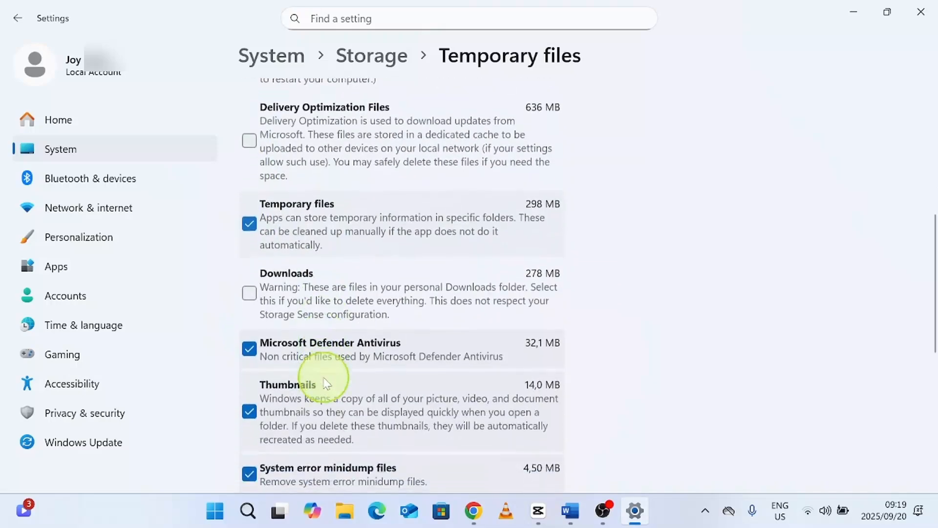
left_click(249, 287)
left_click(249, 349)
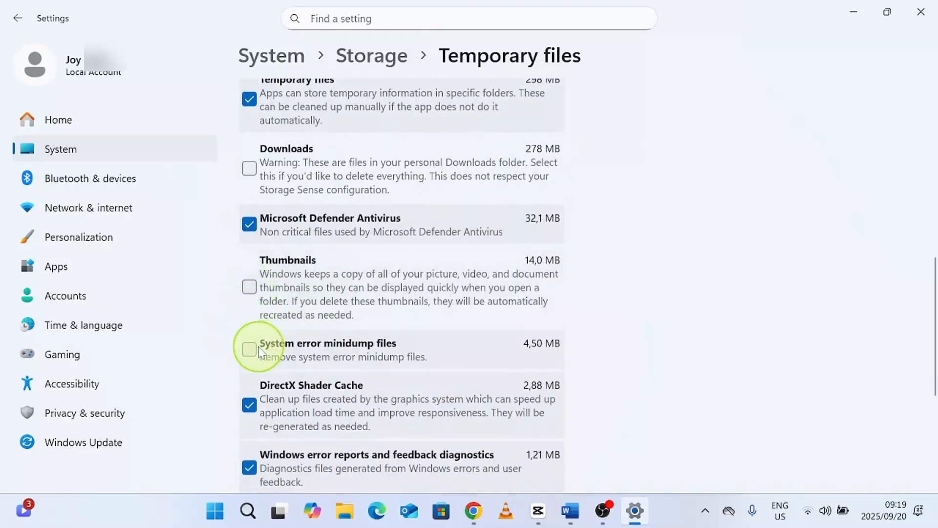
left_click(250, 405)
scroll(322, 362, "down", 2)
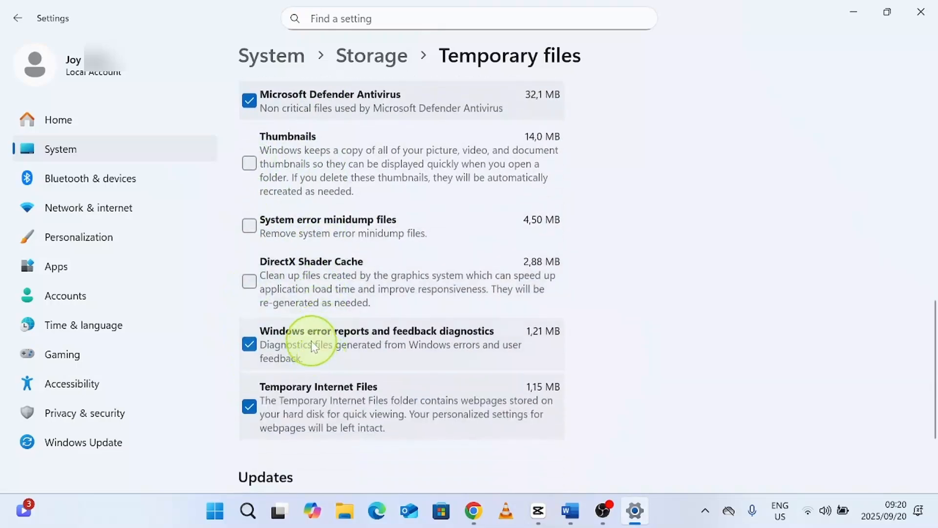
left_click(261, 343)
- Review the remaining selection, permanently remove the selected temporary files, and close Settings
scroll(388, 419, "up", 5)
scroll(390, 417, "down", 6)
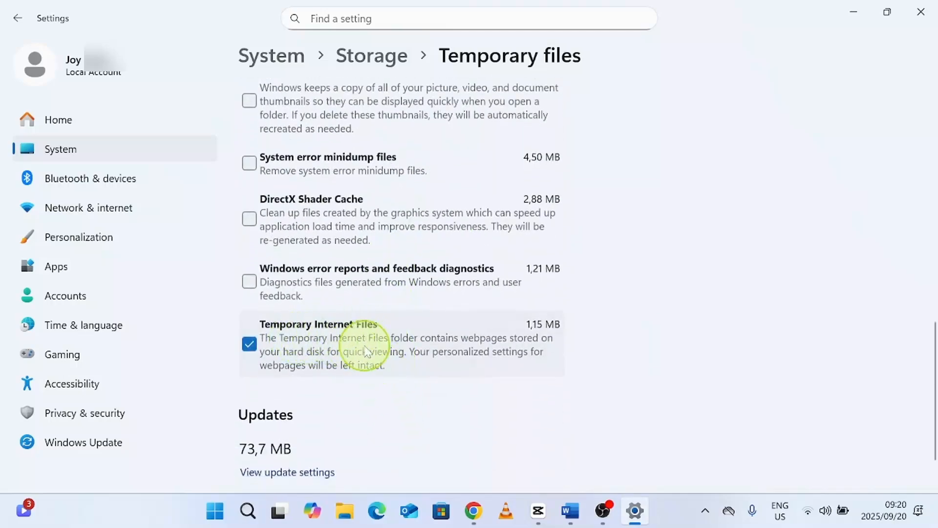
scroll(365, 351, "up", 5)
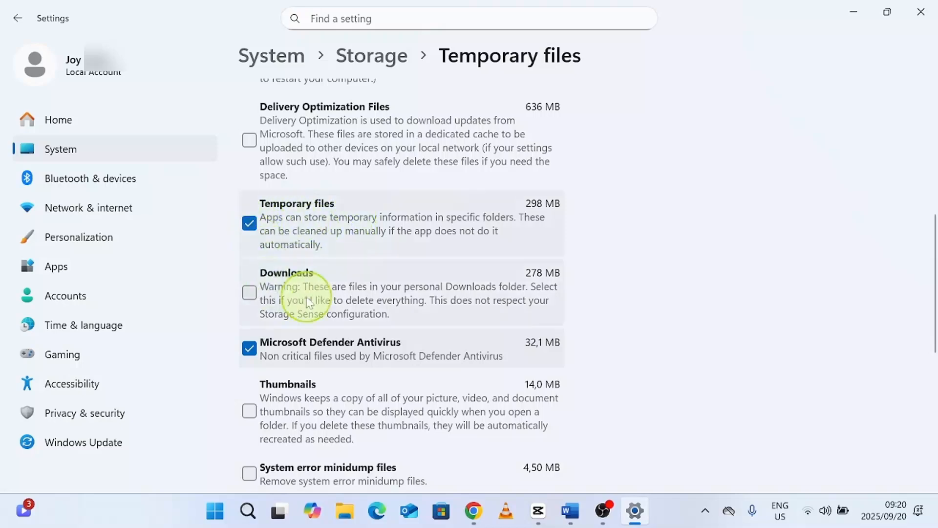
scroll(306, 301, "down", 6)
scroll(307, 301, "up", 9)
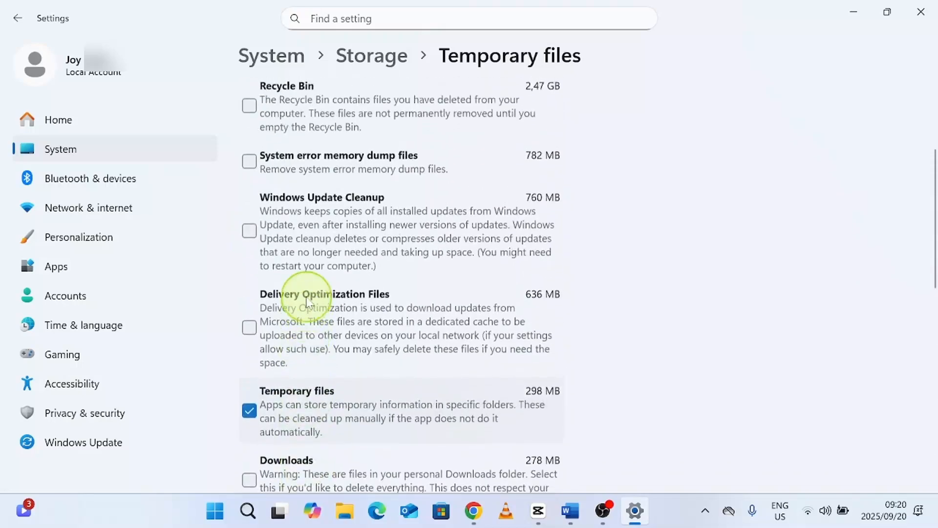
scroll(307, 301, "up", 4)
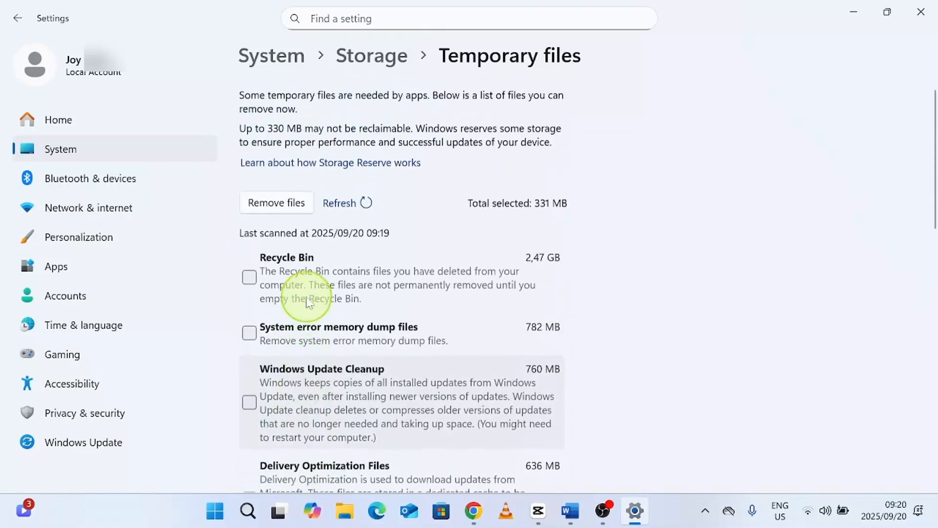
left_click(277, 205)
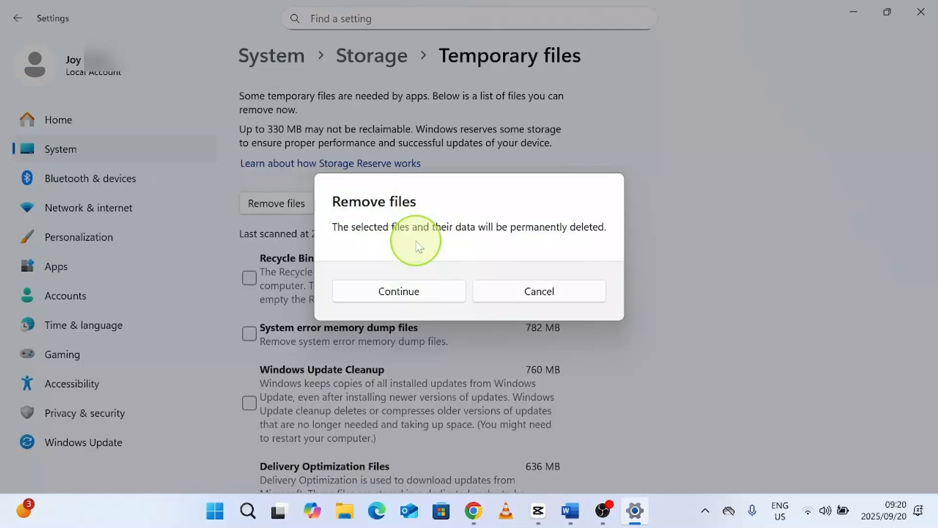
left_click(415, 295)
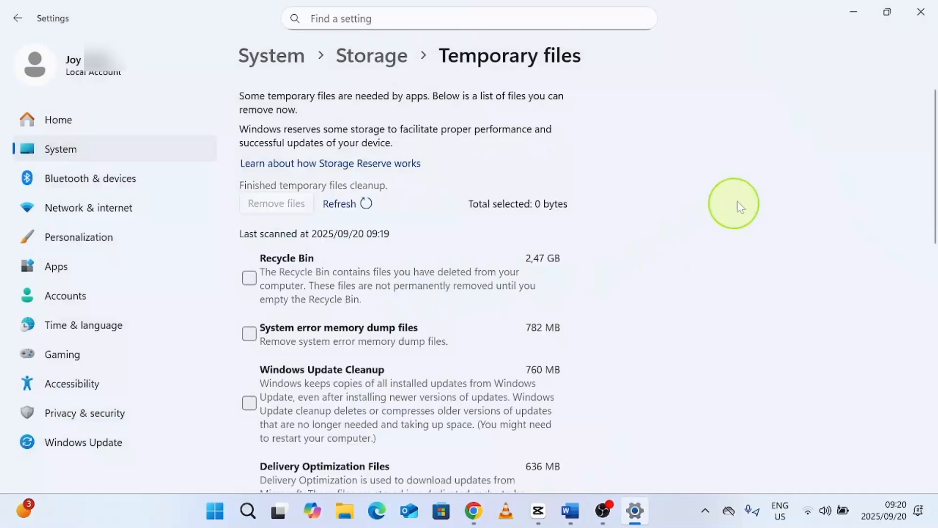
left_click(923, 20)
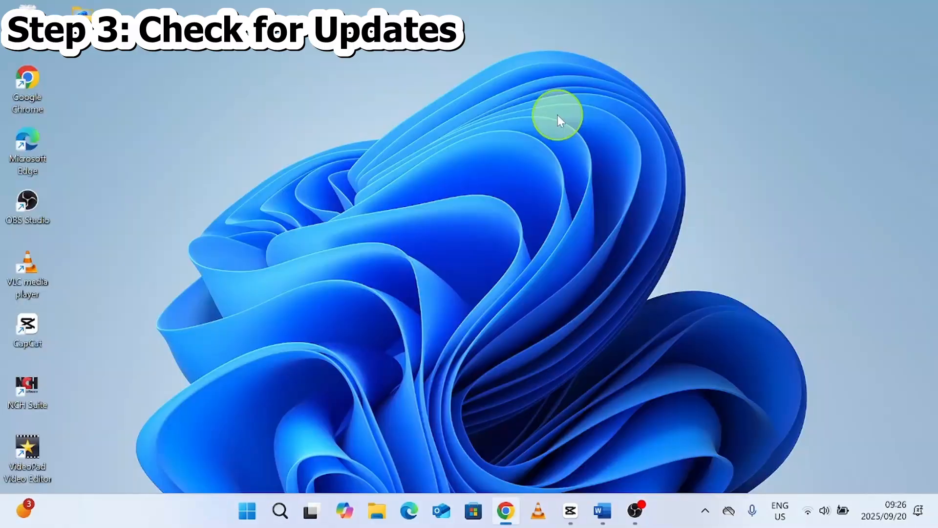
- Open the Windows Update page in Windows Settings
right_click(243, 517)
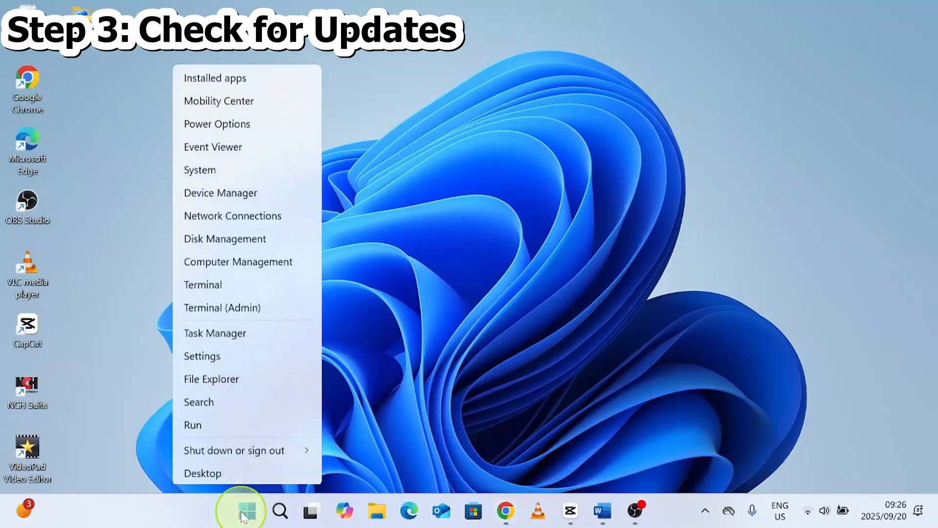
left_click(242, 360)
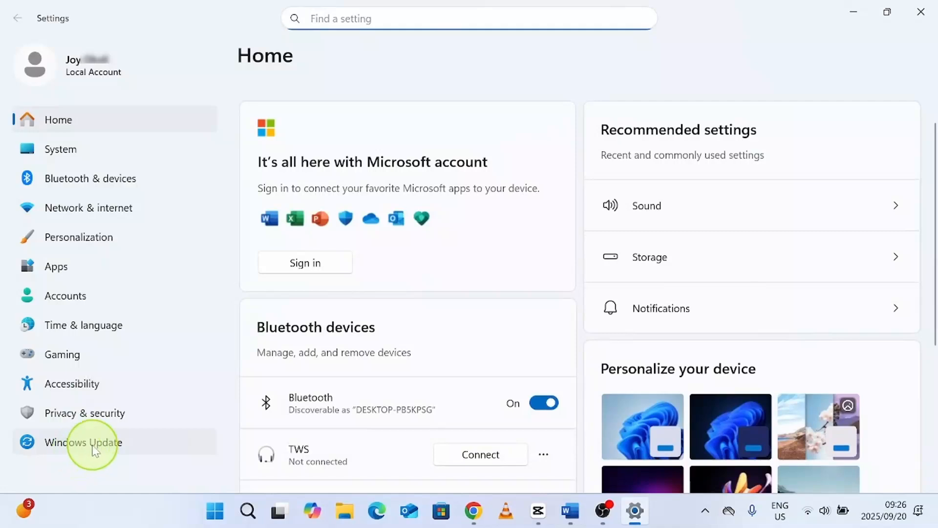
left_click(94, 448)
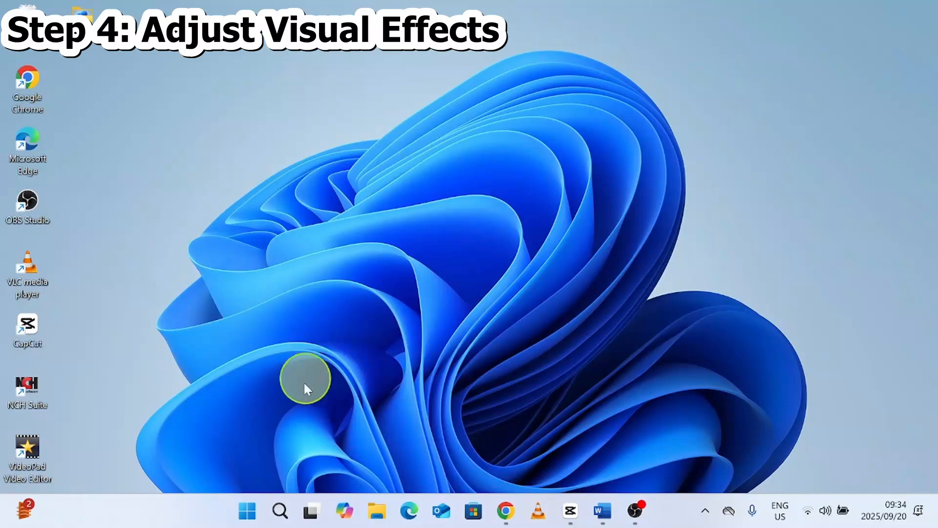
- Search Windows for "Adjust performance", set the visual effects to Adjust for best performance, and apply the change
left_click(281, 511)
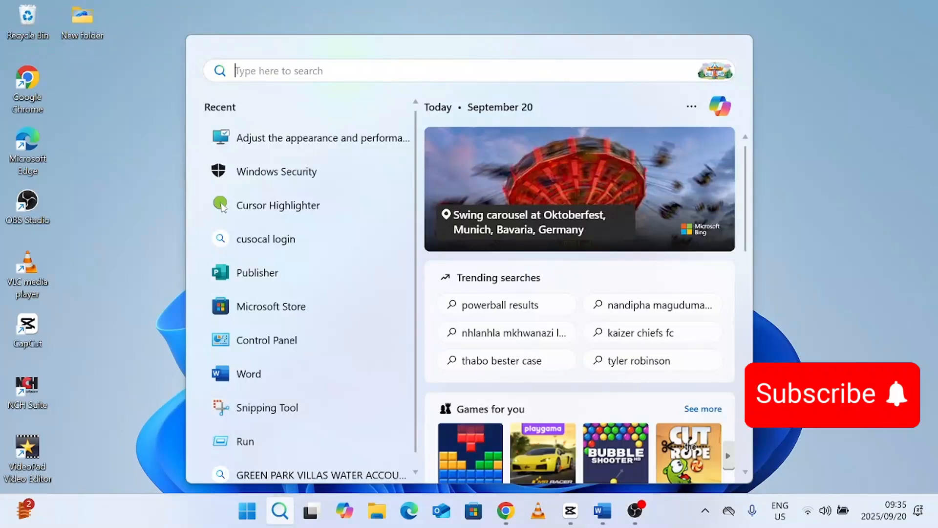
type("Adjust performance")
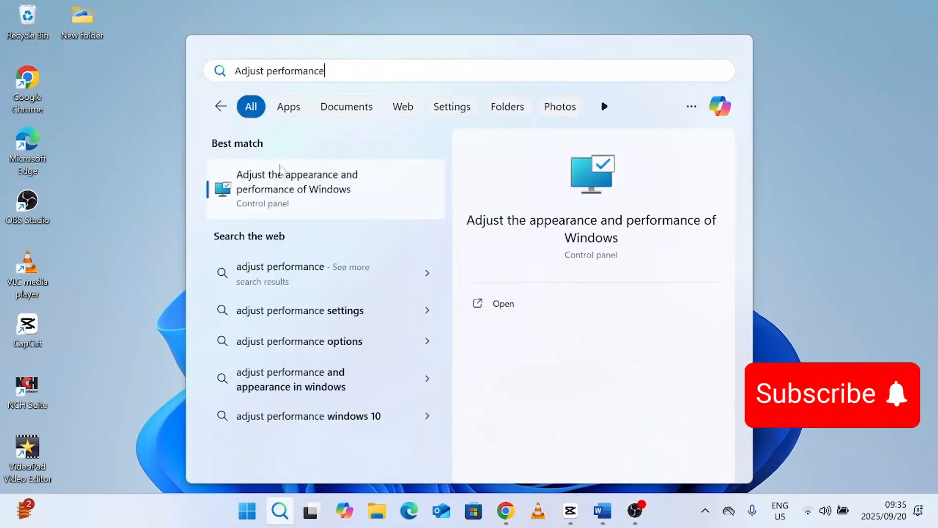
left_click(268, 195)
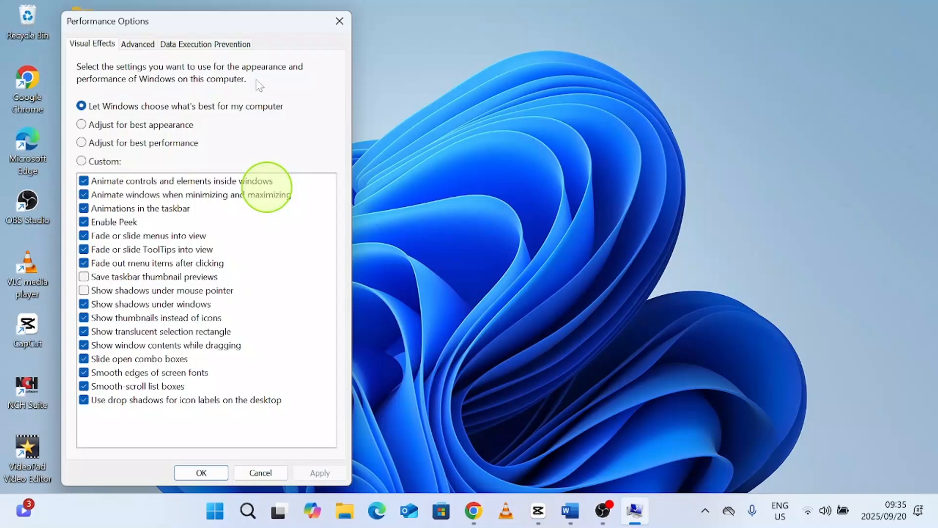
left_click(110, 146)
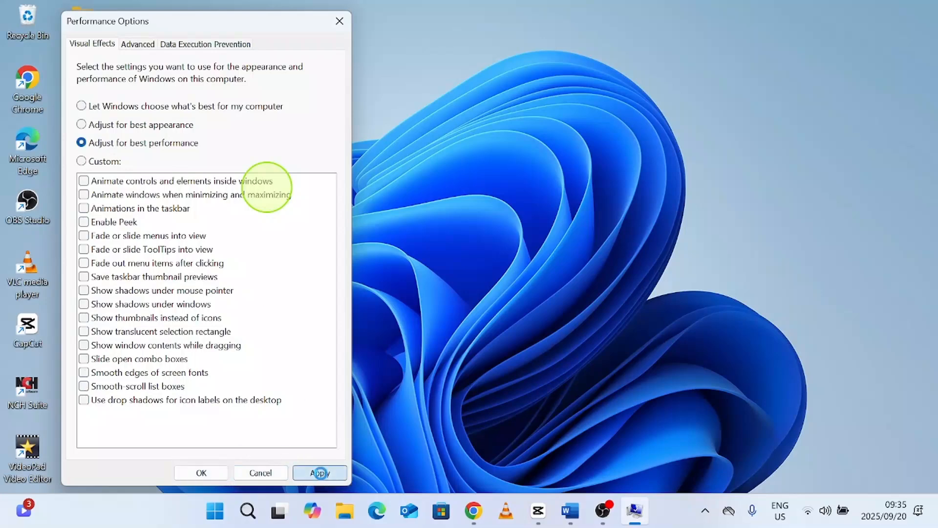
left_click(209, 474)
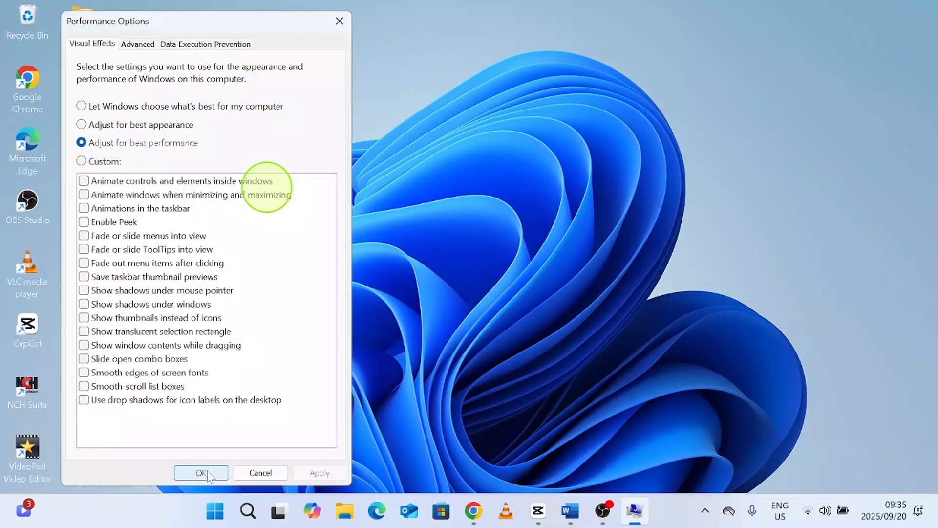
left_click(209, 474)
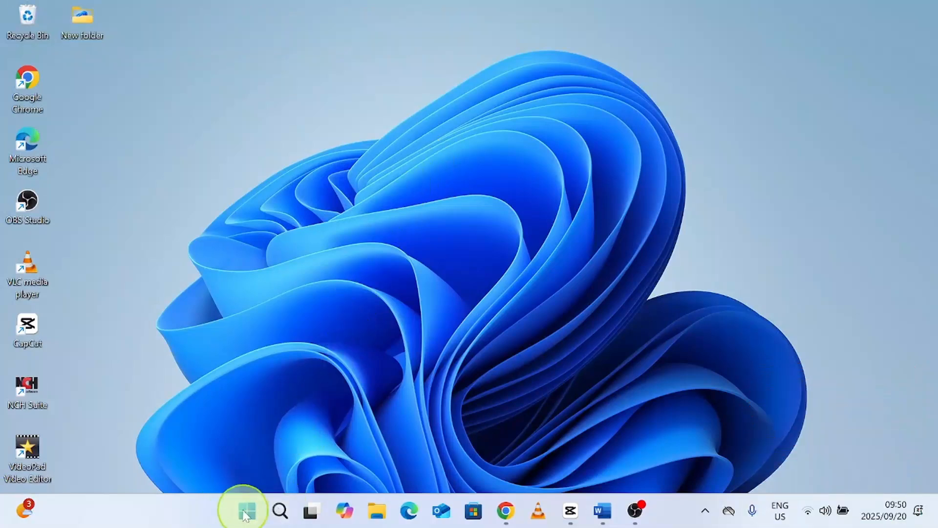
- Run a quick scan from the Virus & threat protection page of Windows Security, and close Windows Security when it finishes
left_click(279, 510)
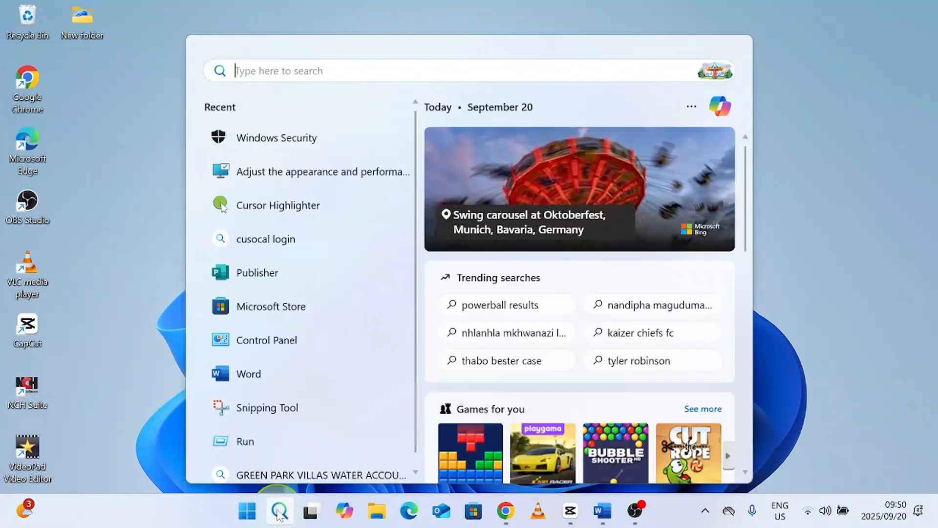
type("windows Security")
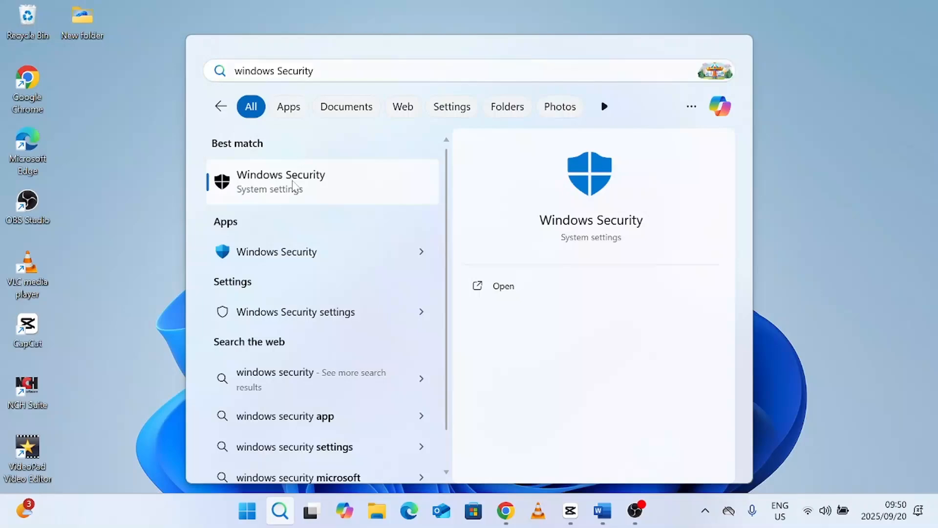
left_click(293, 185)
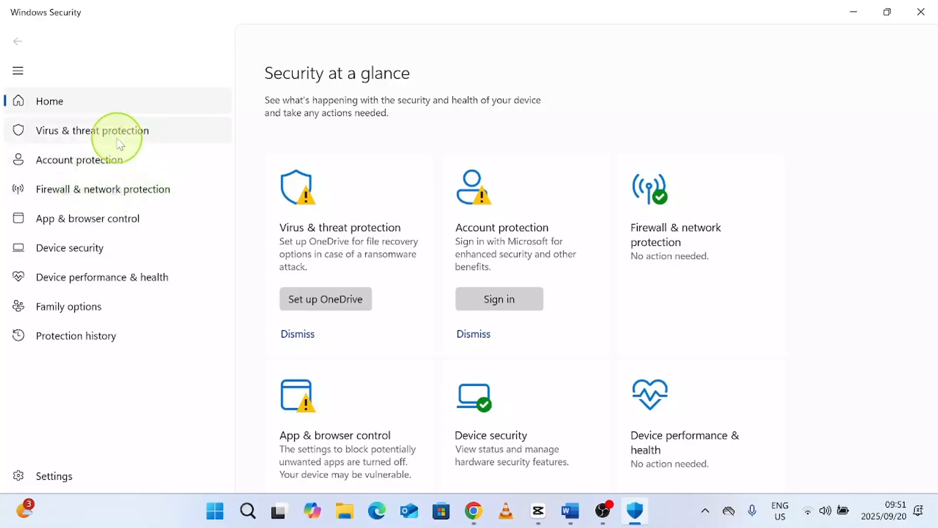
left_click(66, 131)
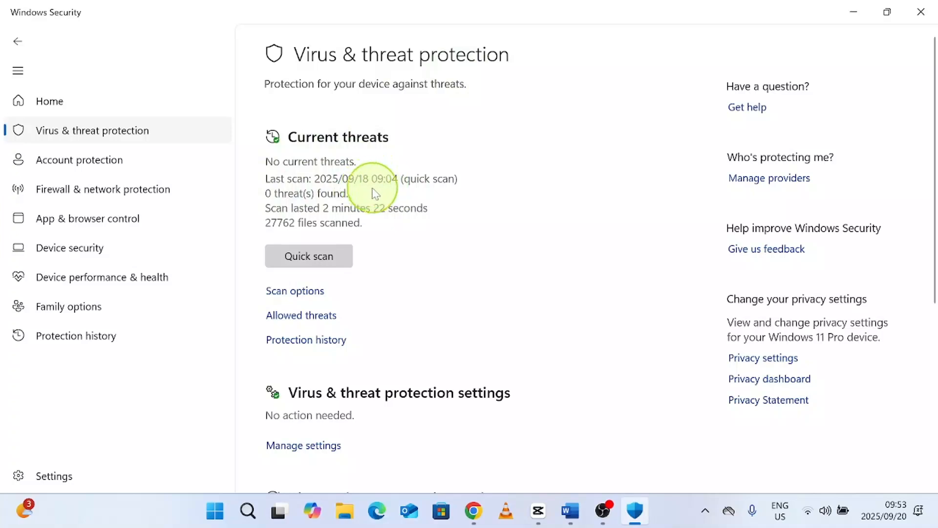
left_click(333, 261)
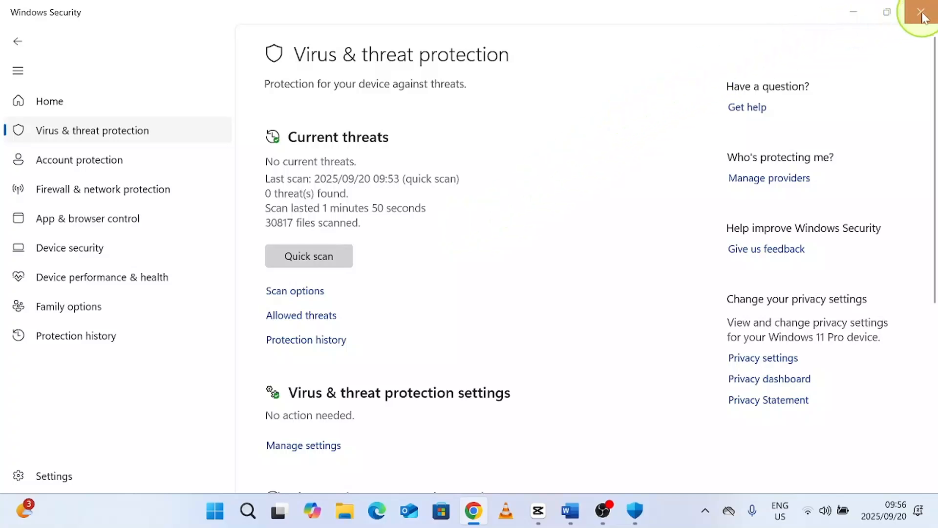
left_click(921, 13)
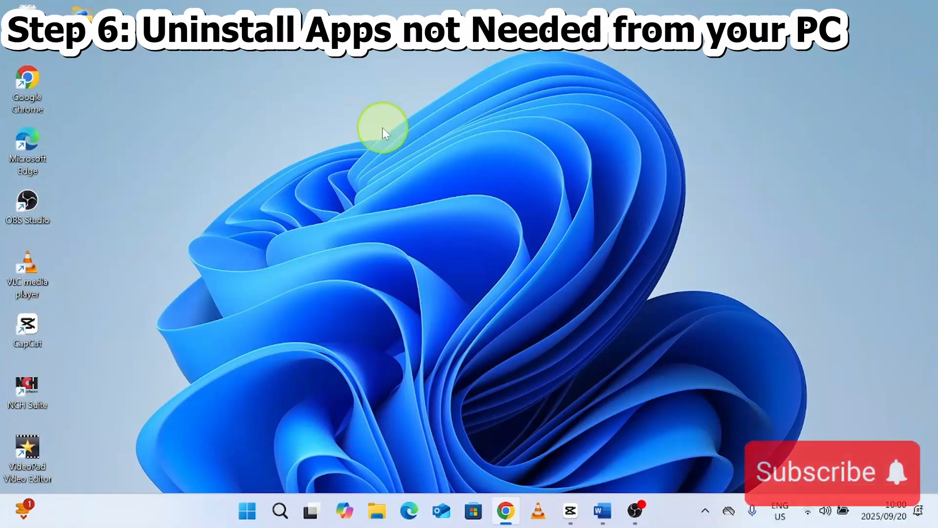
- Open the Installed apps page in Windows Settings
right_click(246, 513)
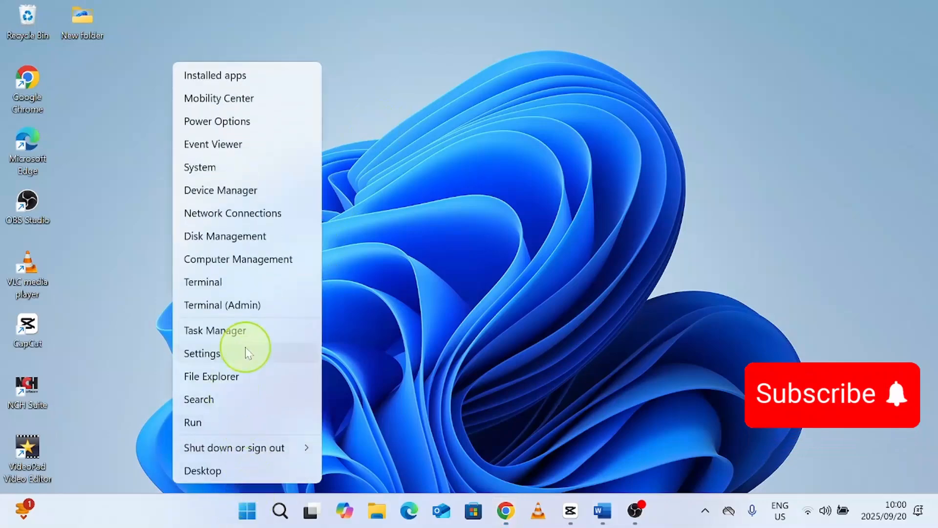
left_click(246, 350)
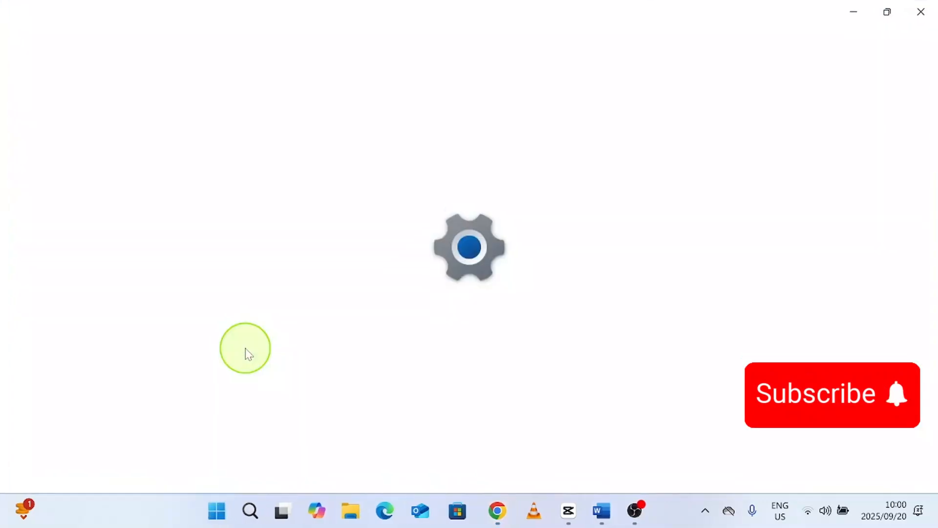
left_click(93, 272)
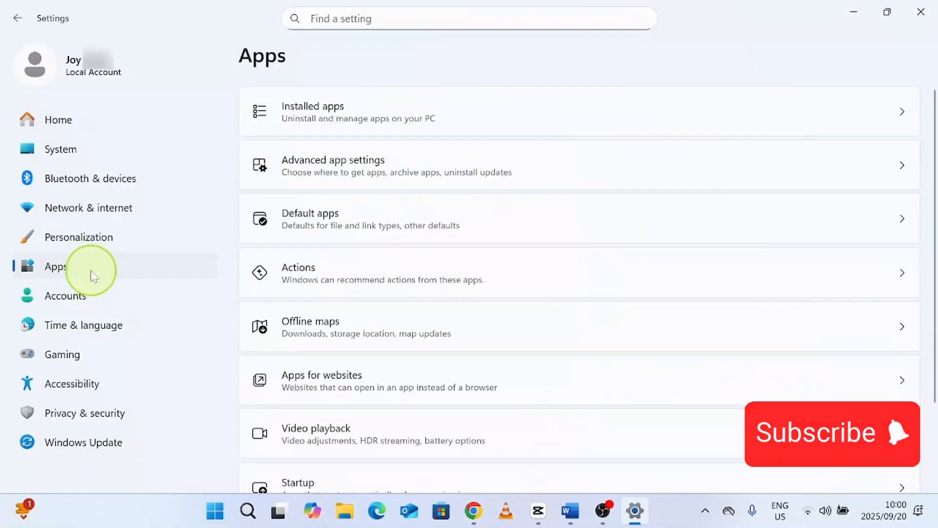
left_click(457, 119)
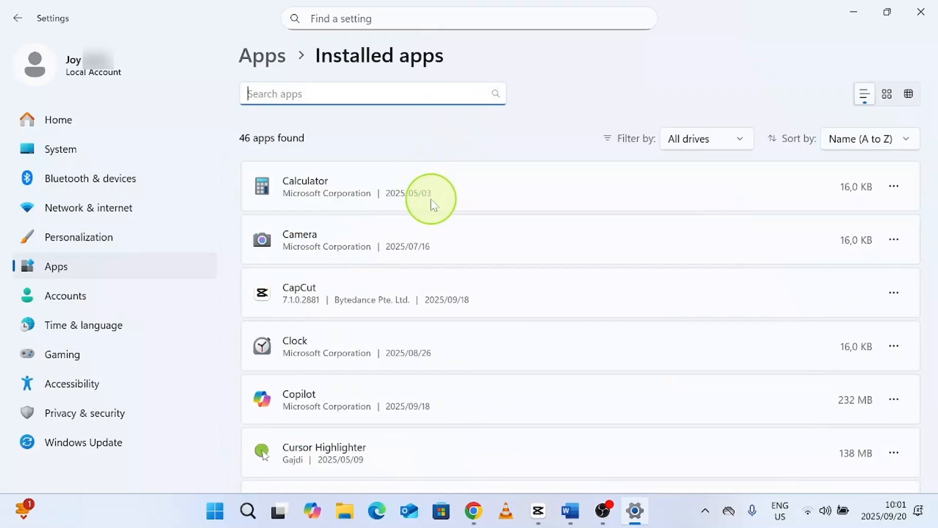
- Find VideoPad Video Editor among the installed apps and launch its uninstaller
scroll(434, 206, "down", 5)
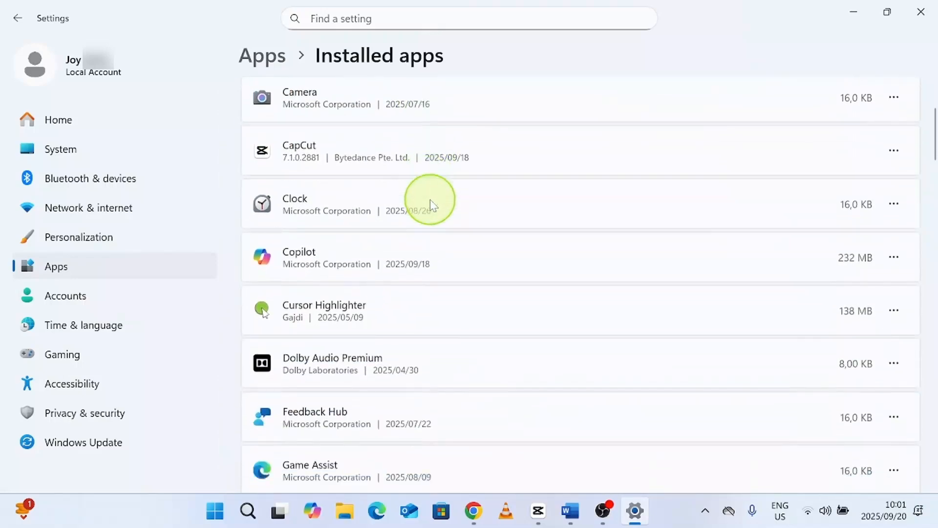
scroll(431, 203, "down", 5)
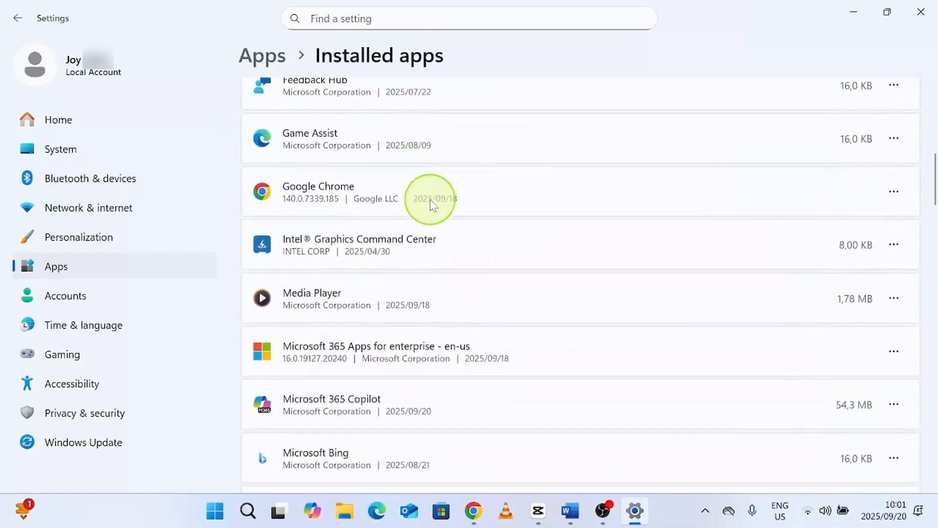
scroll(430, 200, "down", 5)
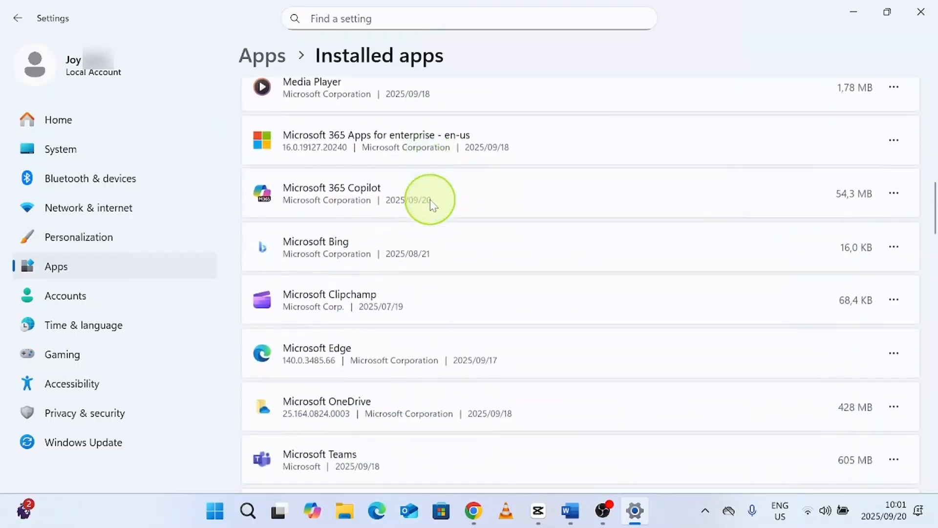
scroll(433, 205, "down", 10)
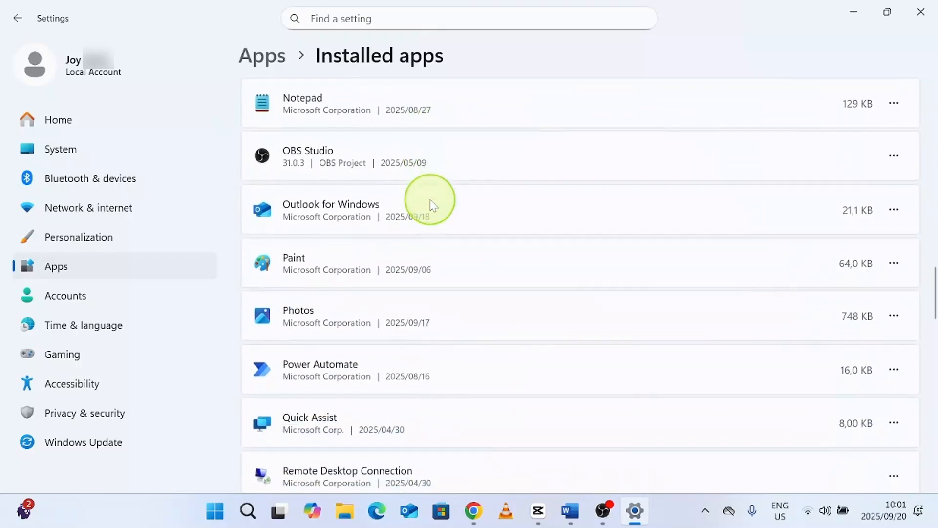
scroll(429, 201, "down", 8)
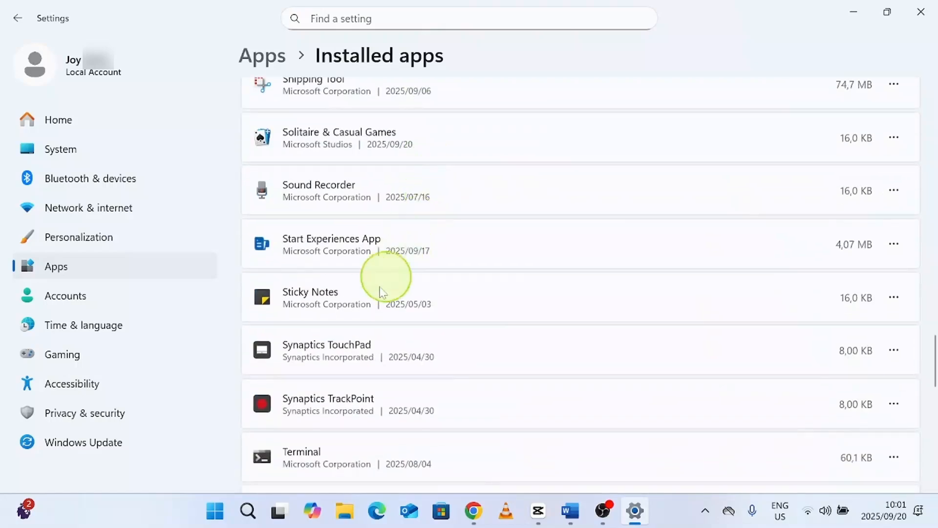
scroll(530, 230, "down", 4)
scroll(450, 285, "down", 1)
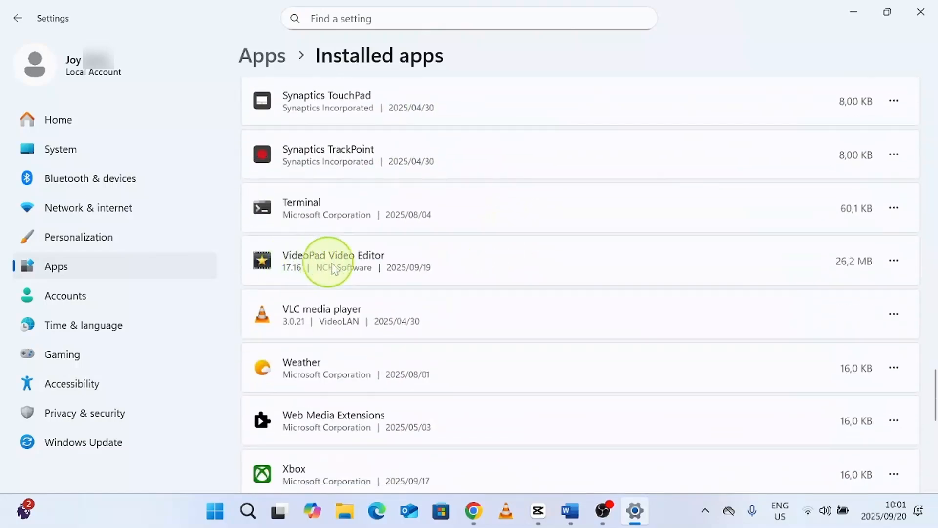
left_click(895, 265)
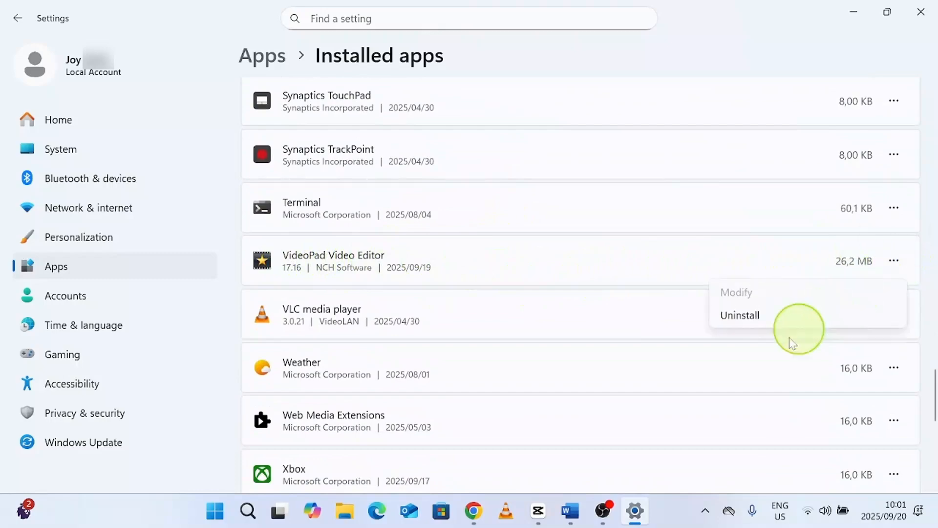
left_click(751, 318)
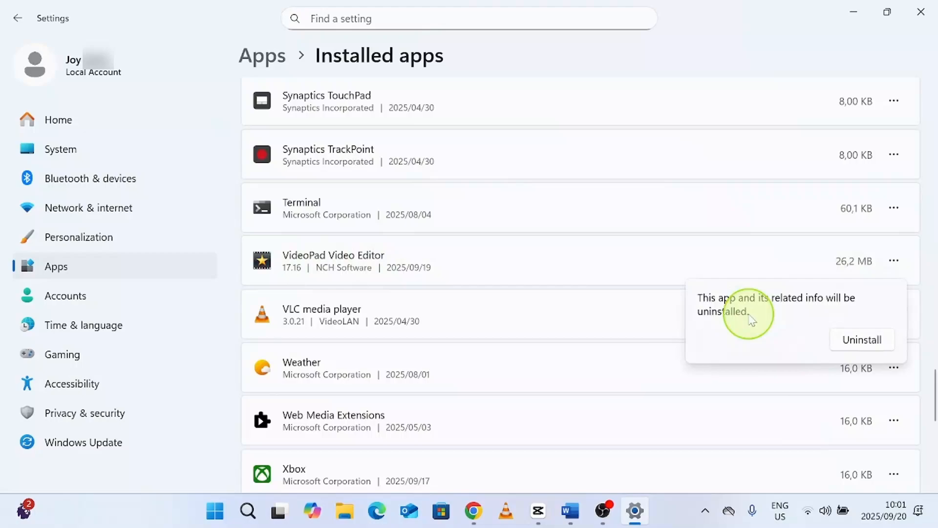
left_click(860, 342)
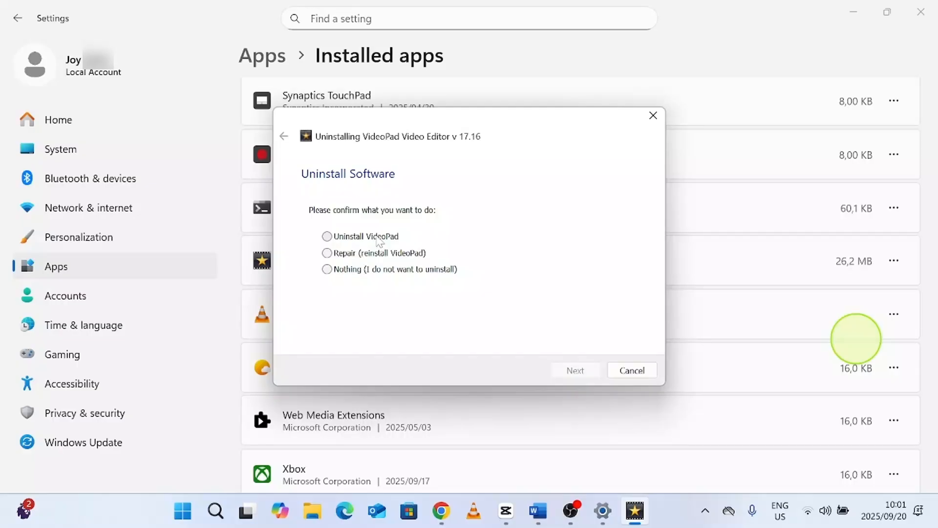
- Uninstall VideoPad without deleting its data files or giving a reason, and close Settings
left_click(379, 237)
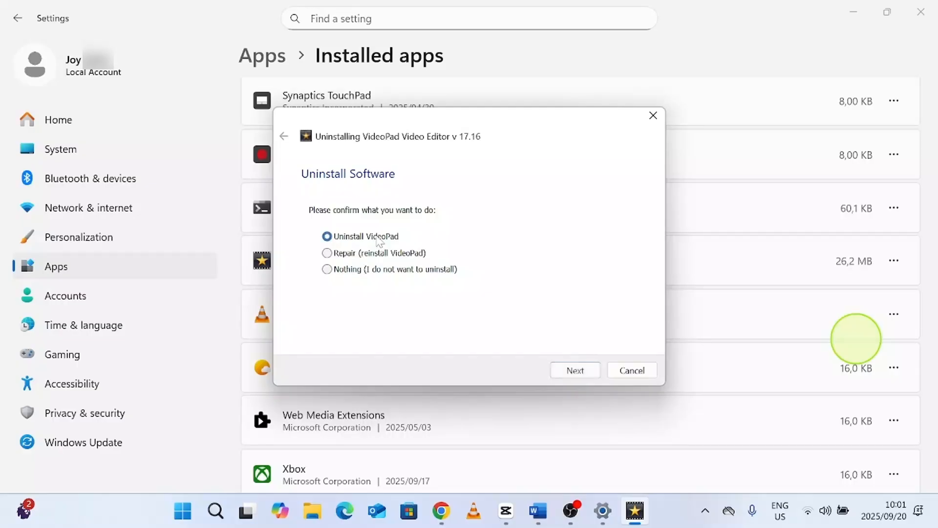
left_click(577, 375)
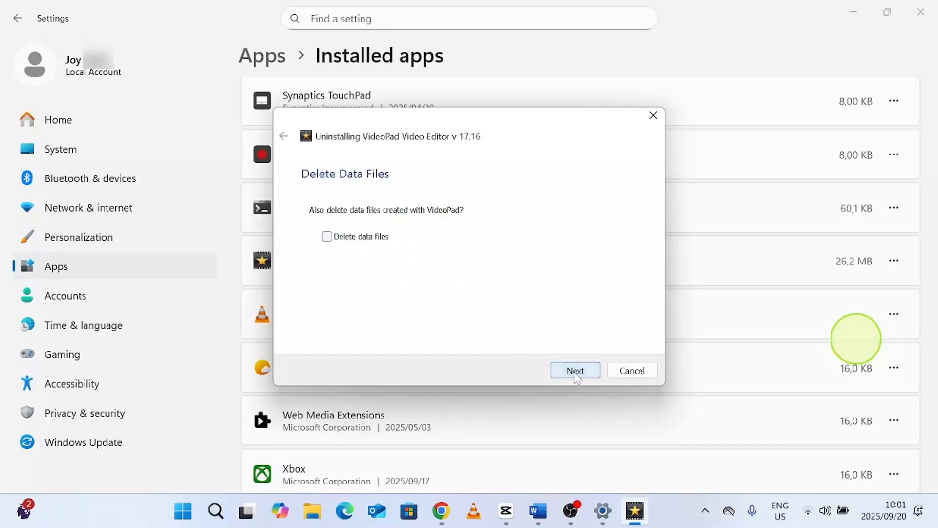
left_click(576, 375)
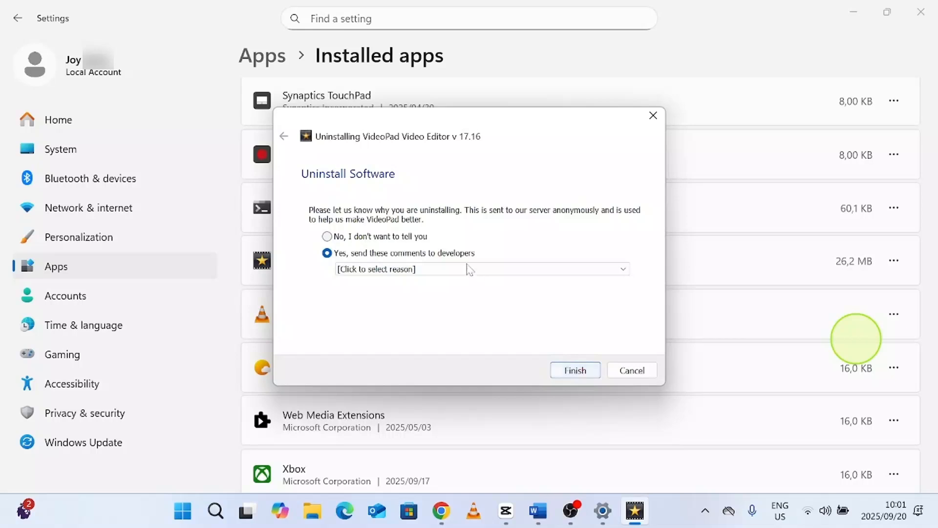
left_click(421, 237)
left_click(573, 370)
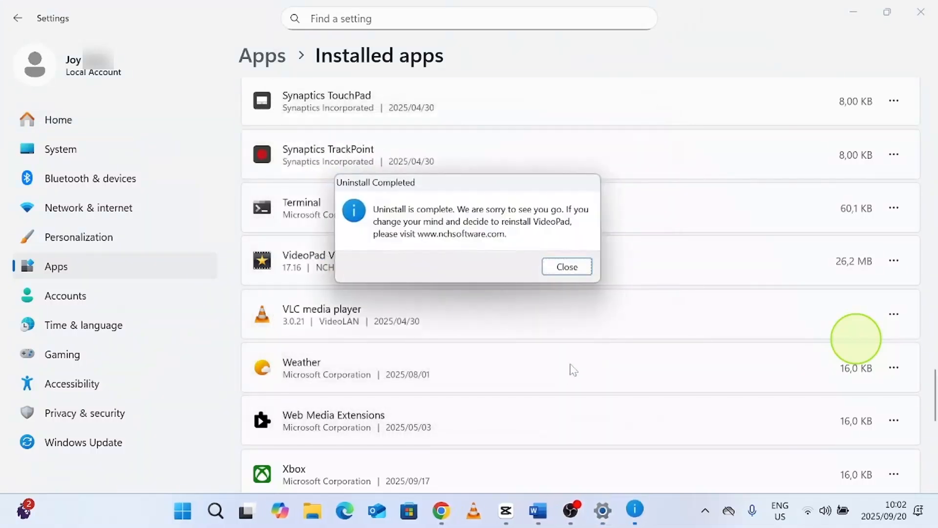
left_click(565, 266)
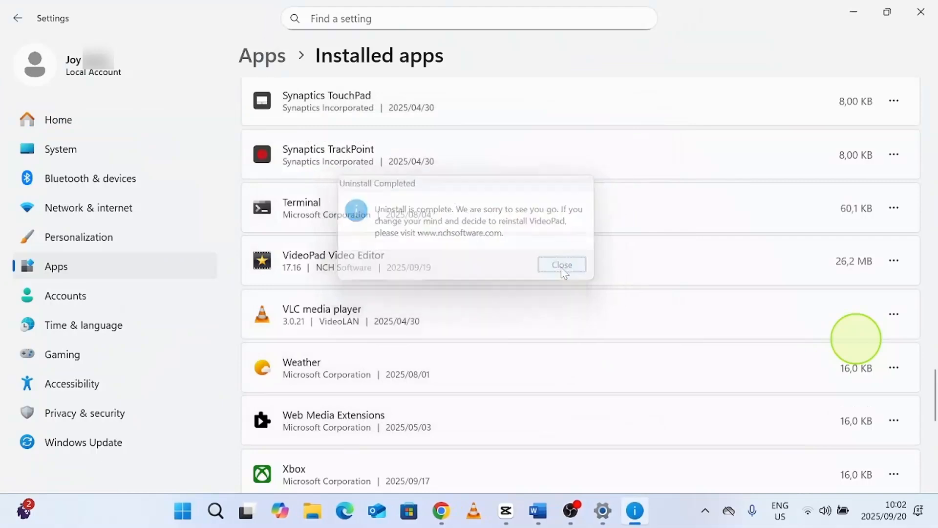
scroll(359, 288, "up", 4)
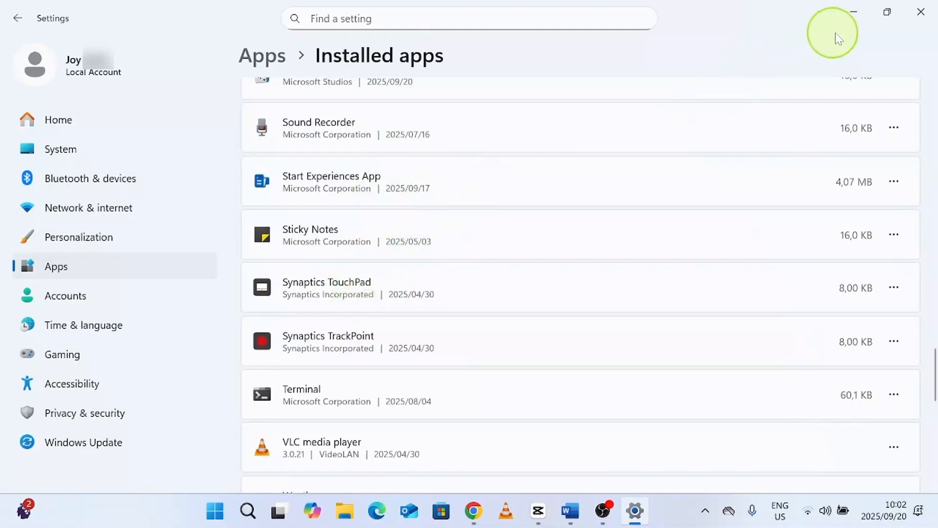
left_click(918, 20)
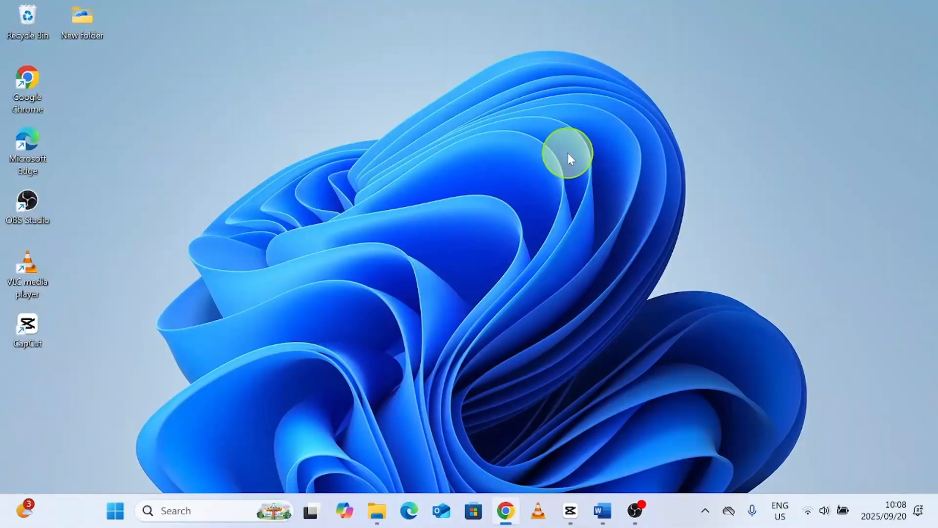